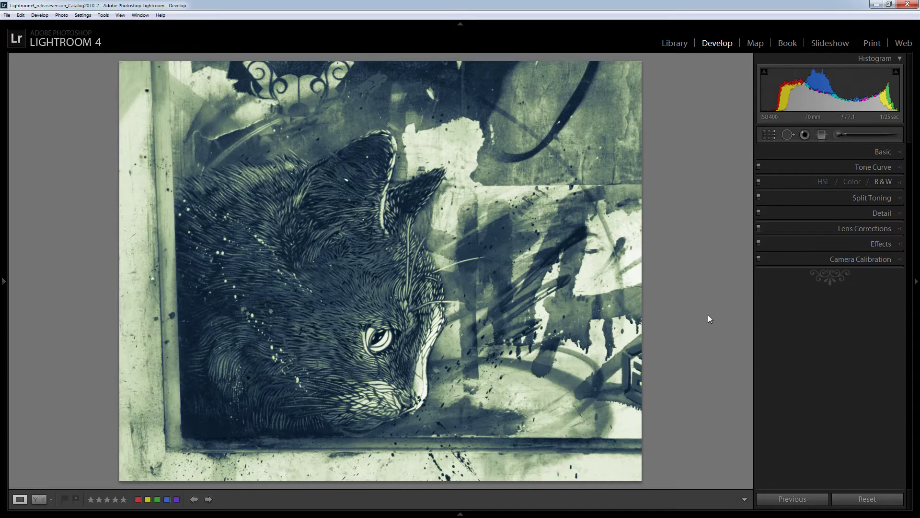
Step: Undo the Split Tone 2 preset, then set Exposure +0.46 and Clarity +28 in the Basic panel
key(ctrl+z)
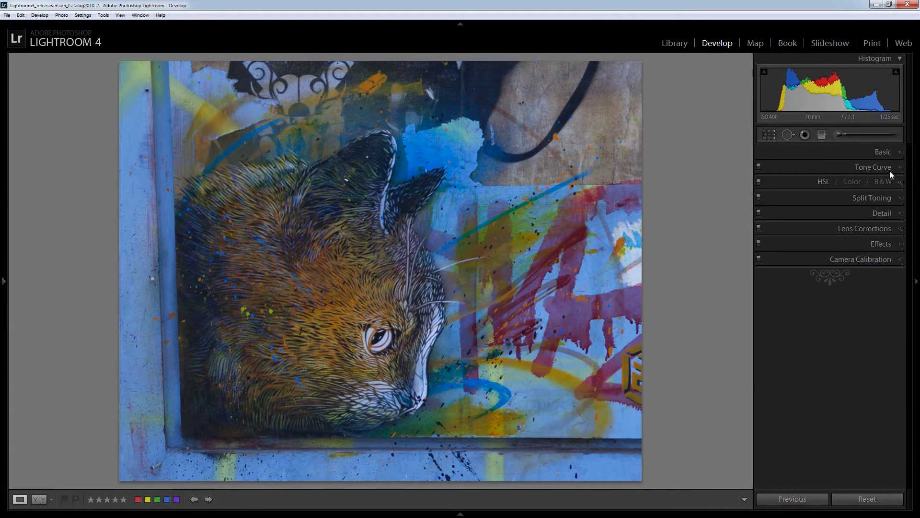
click(898, 152)
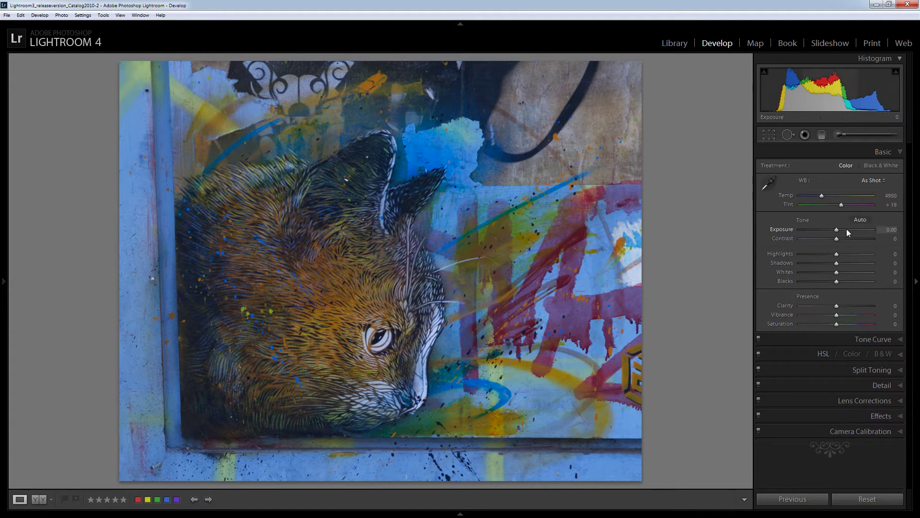
drag(836, 231, 840, 232)
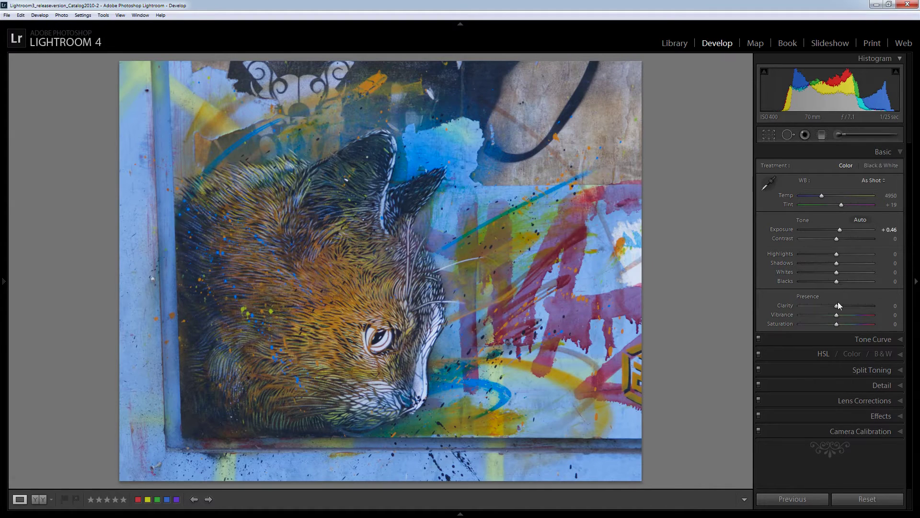
drag(837, 306, 848, 307)
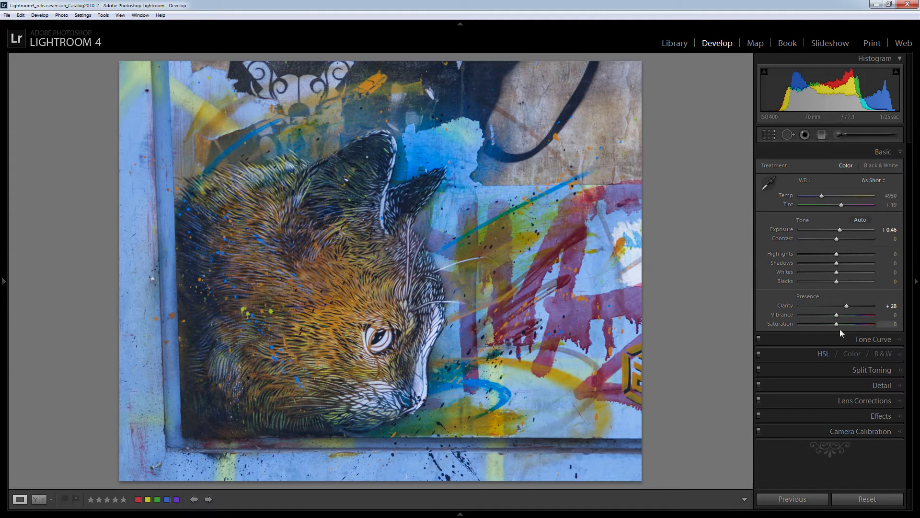
Step: Switch to B&W with Red -46, Yellow -11, Green -42, Aqua -54, Blue +76, Purple -59, Magenta -61
click(881, 353)
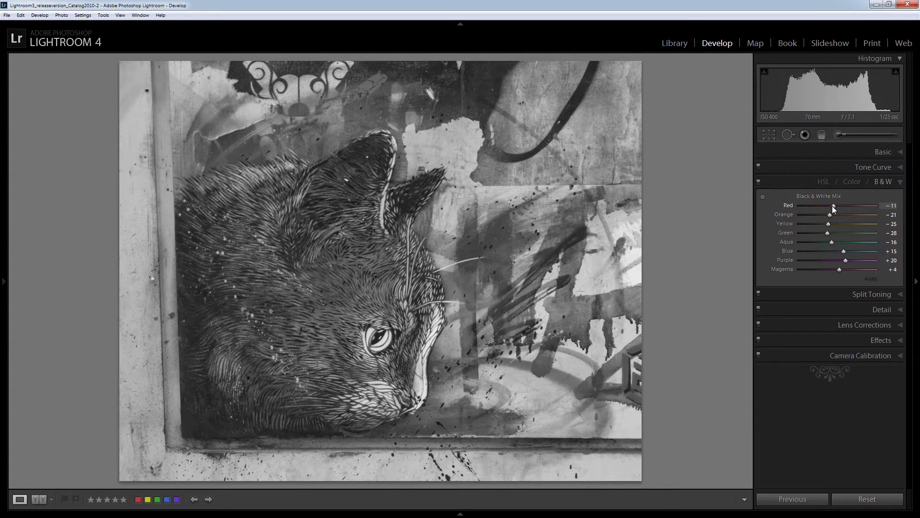
drag(832, 206, 818, 206)
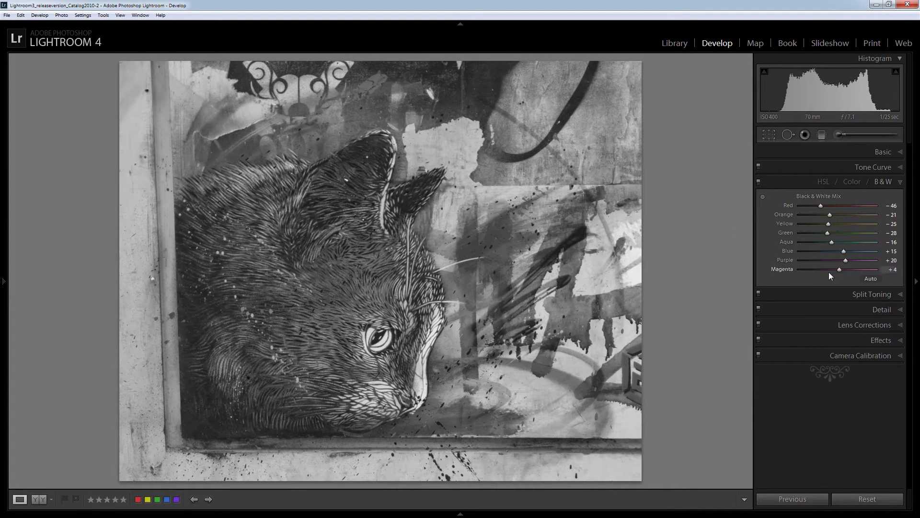
drag(839, 270, 815, 263)
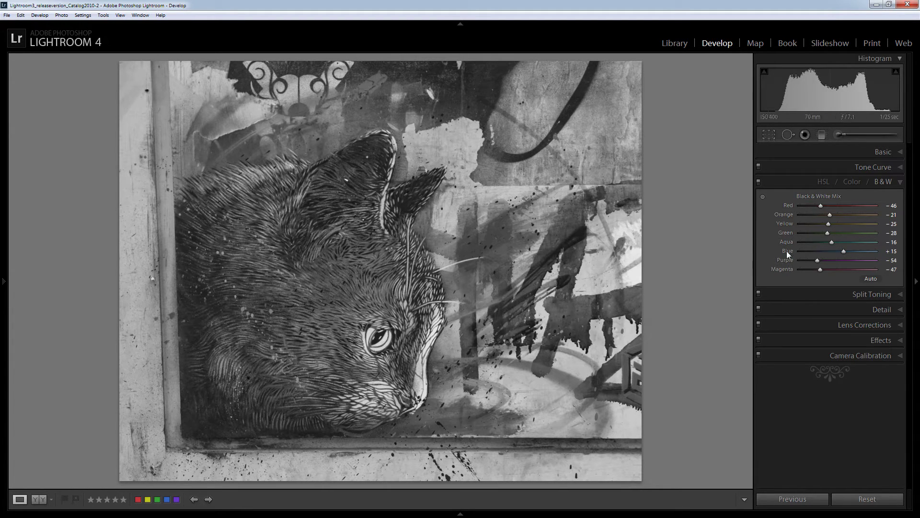
mouse_move(815, 258)
mouse_down()
mouse_move(812, 271)
mouse_move(819, 269)
mouse_up()
drag(841, 250, 832, 226)
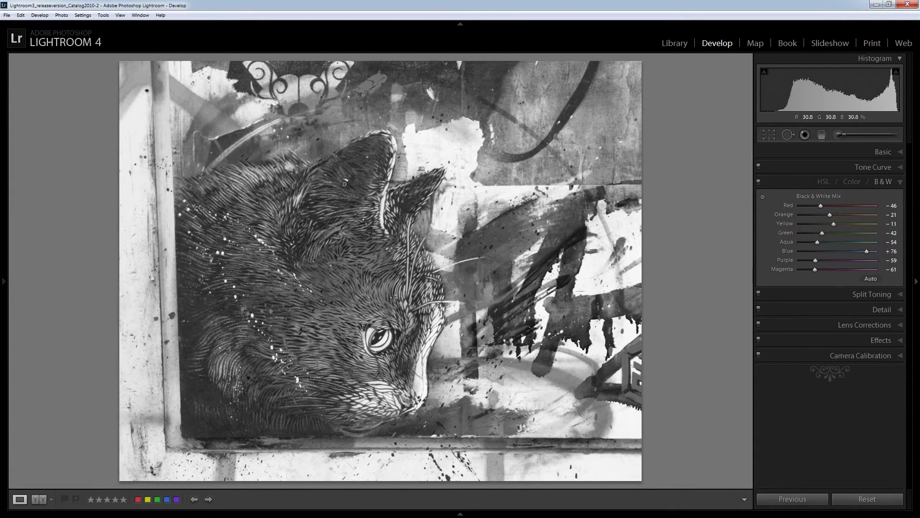
Step: Set Split Toning highlights to hue 114, saturation 35 and shadows to hue 0, saturation 26
click(898, 295)
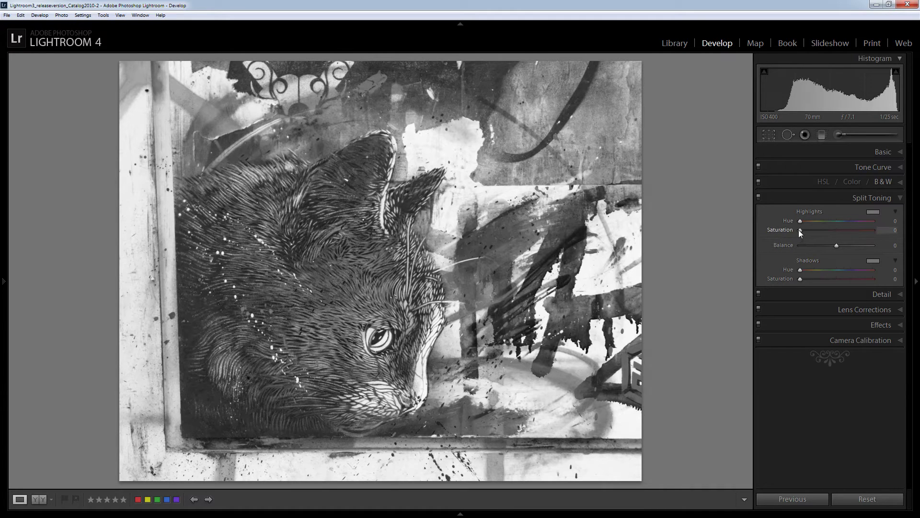
drag(800, 230, 835, 232)
drag(799, 279, 836, 279)
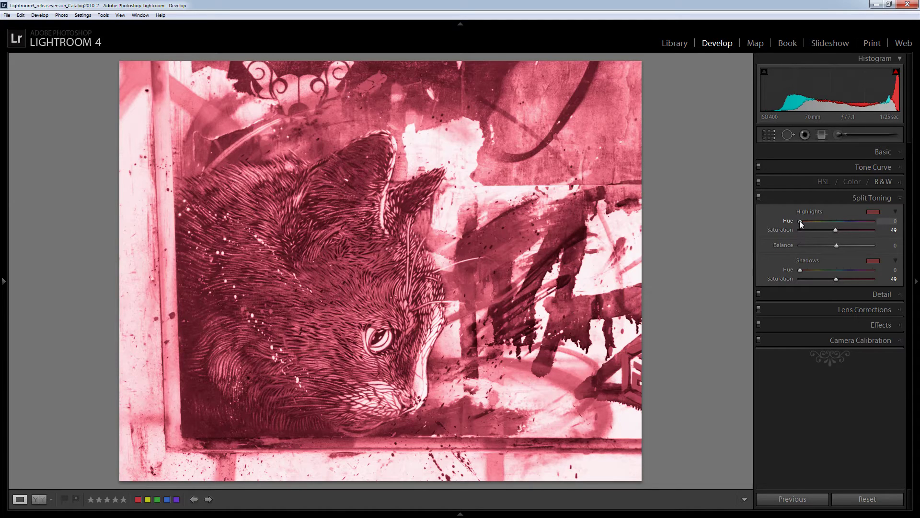
drag(799, 221, 821, 223)
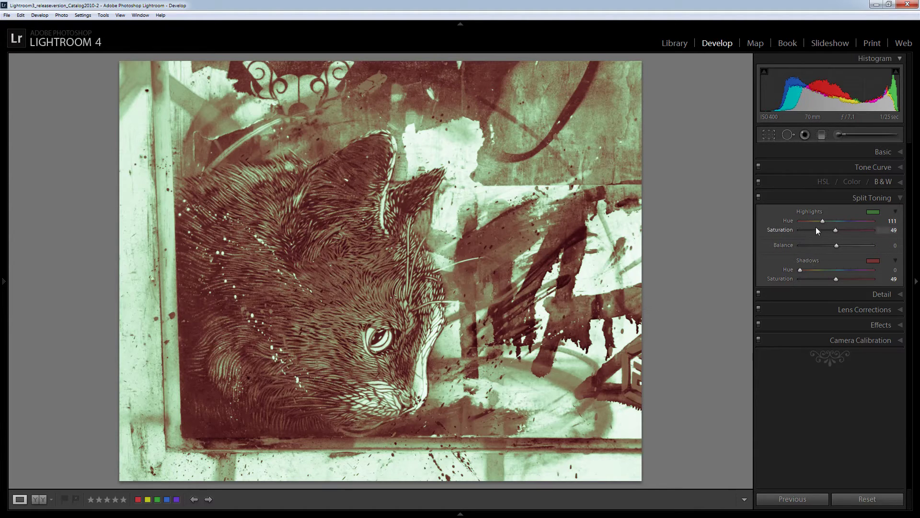
drag(822, 221, 824, 220)
drag(836, 279, 818, 281)
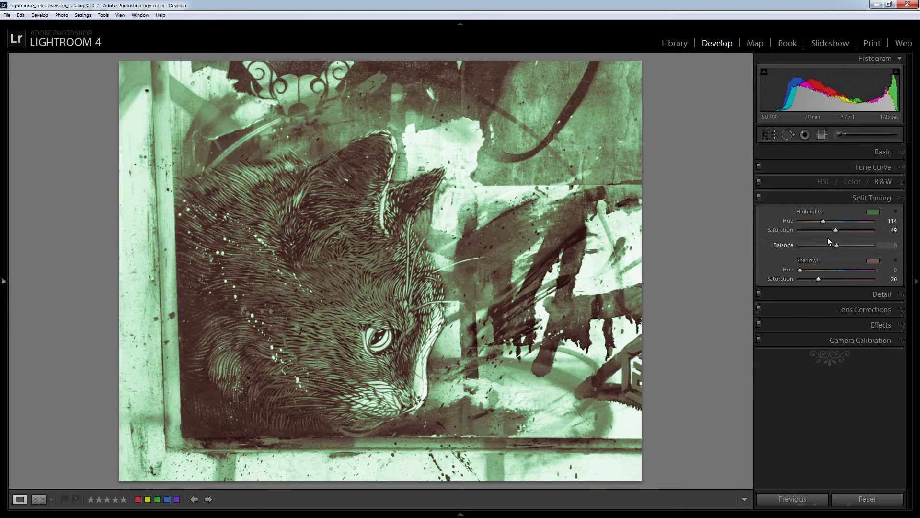
mouse_move(833, 231)
mouse_down()
mouse_move(812, 232)
mouse_move(824, 232)
mouse_up()
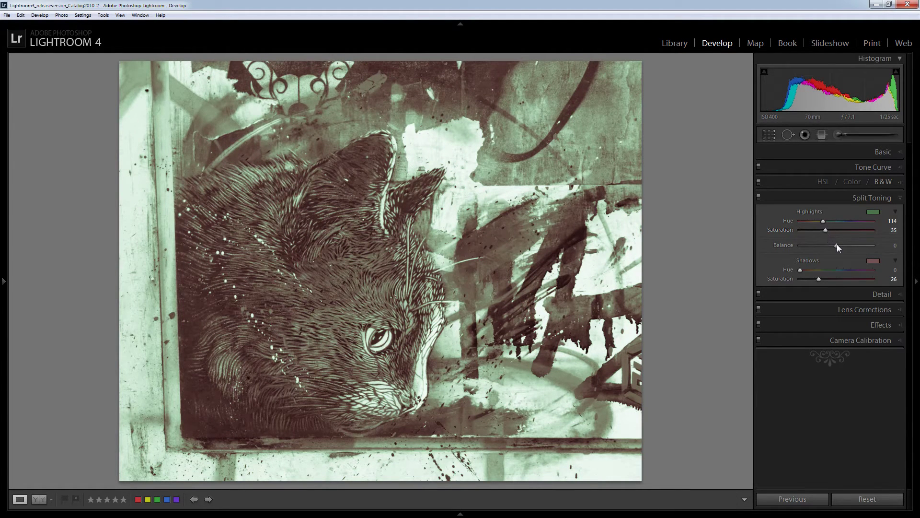
Step: Try different Split Toning Balance positions, settling at +21 instead of +58
drag(836, 246, 818, 254)
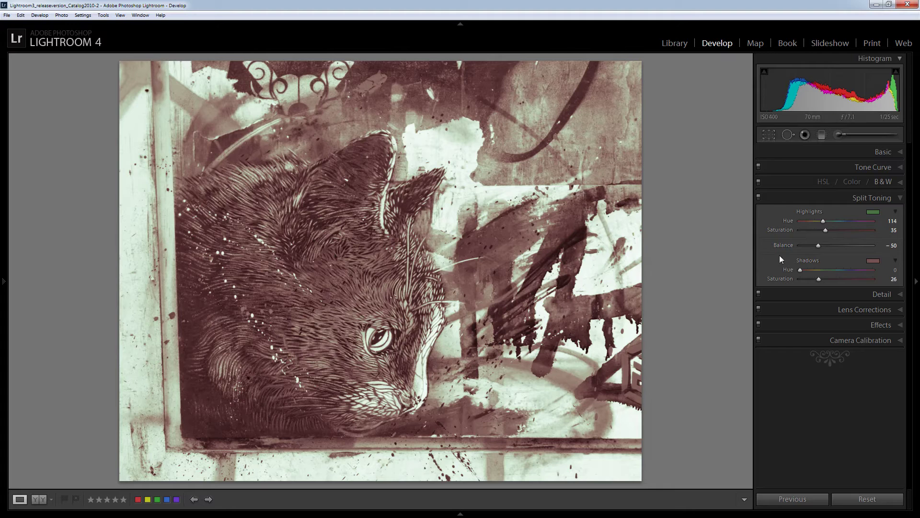
drag(821, 247, 858, 249)
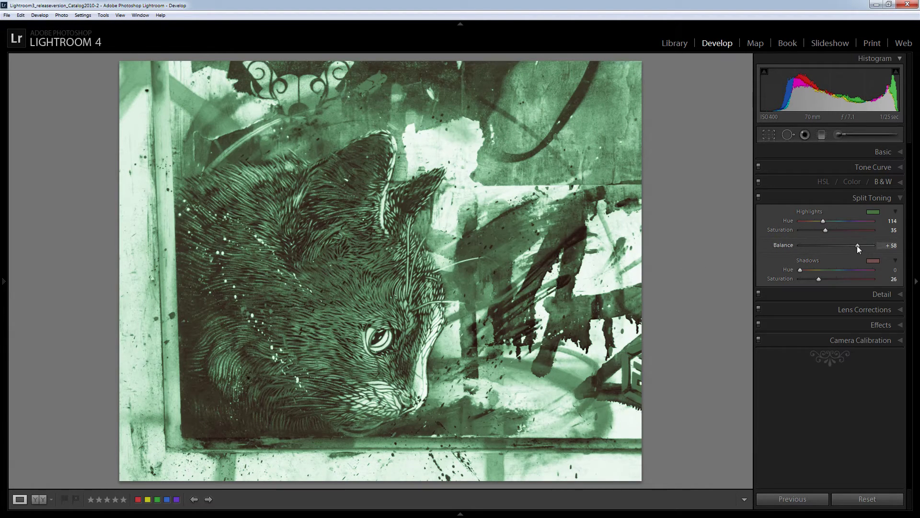
drag(858, 247, 844, 249)
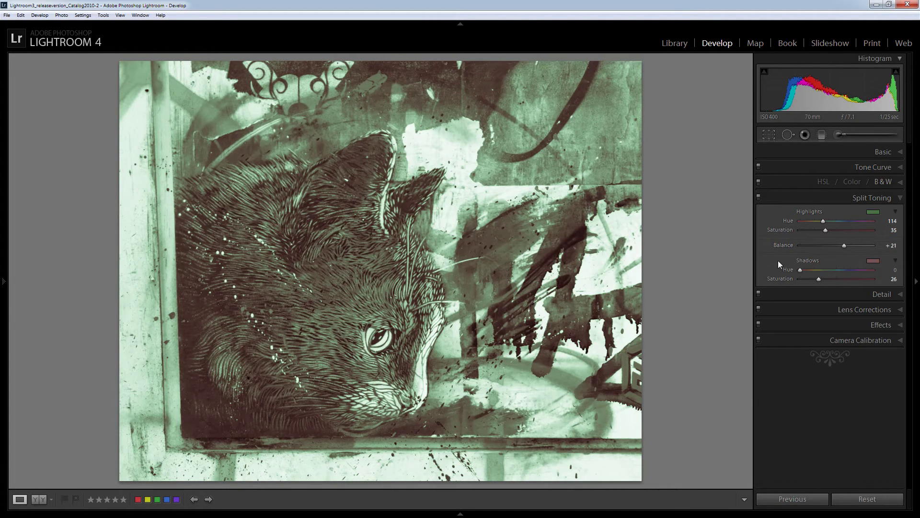
Step: Set the post-crop vignette to Amount -37, Midpoint 69, Roundness -16, Feather 47, Highlights 14, Highlight Priority style
click(900, 326)
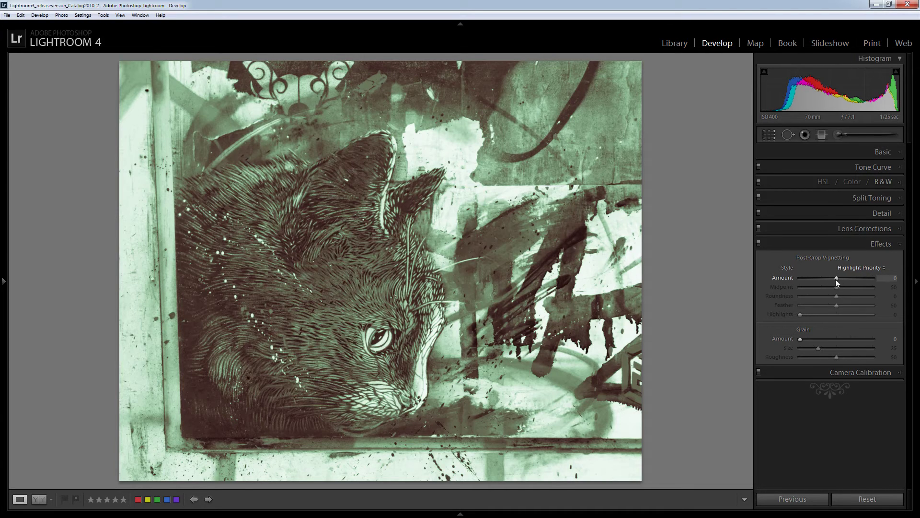
mouse_move(836, 278)
mouse_down()
mouse_move(820, 281)
mouse_move(832, 293)
mouse_move(816, 291)
mouse_move(850, 290)
mouse_move(818, 300)
mouse_move(831, 296)
mouse_up()
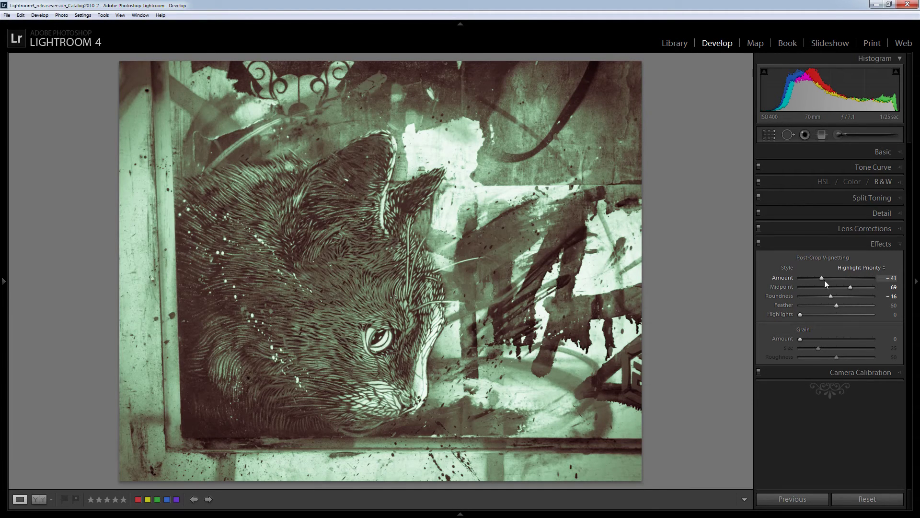
drag(821, 278, 813, 317)
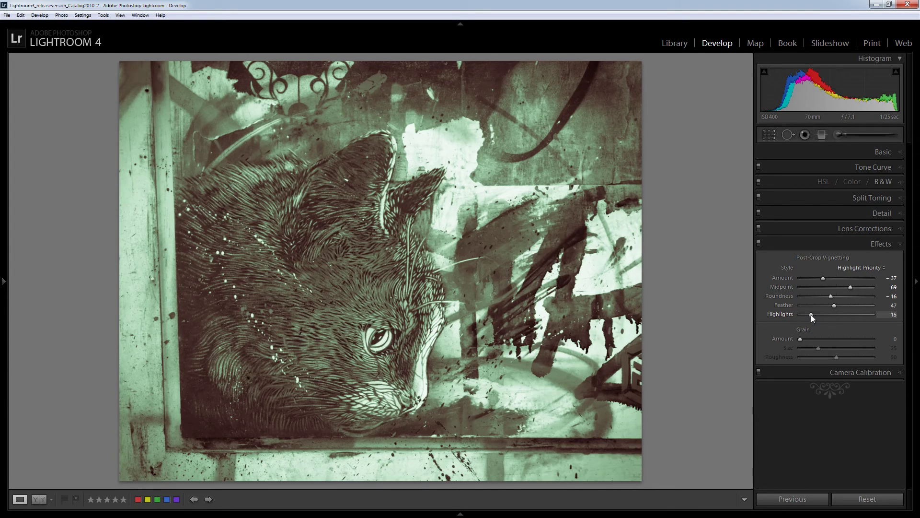
click(873, 272)
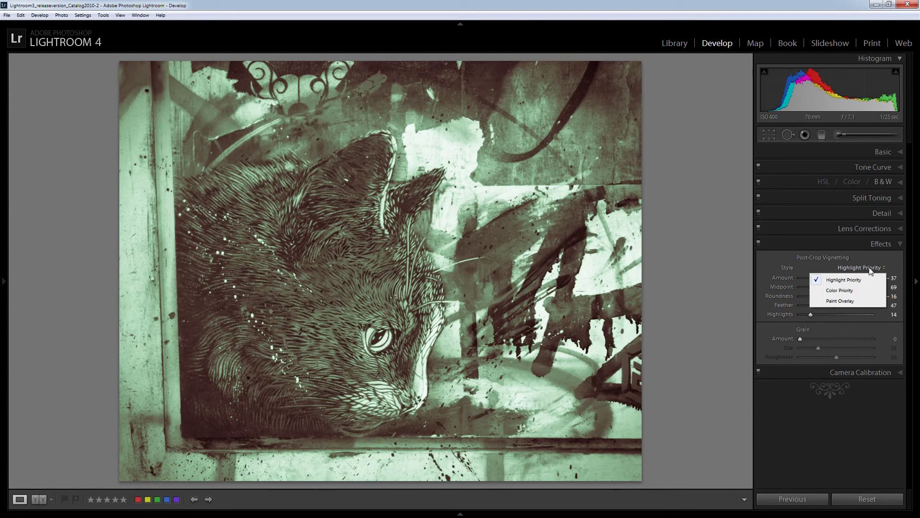
click(840, 282)
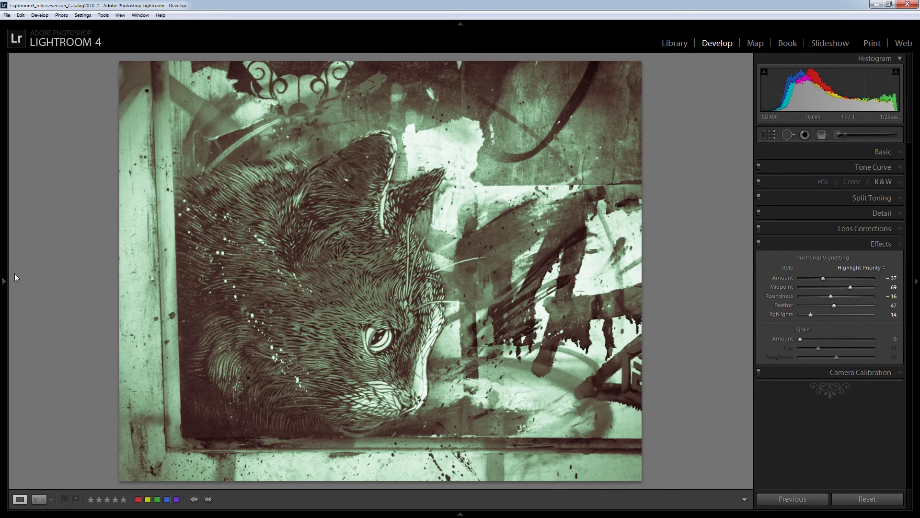
Step: Compare the original colour, black-and-white and split-toning History states, then return to the final vignette step
mouse_move(4, 285)
scroll(19, 452, down, 3)
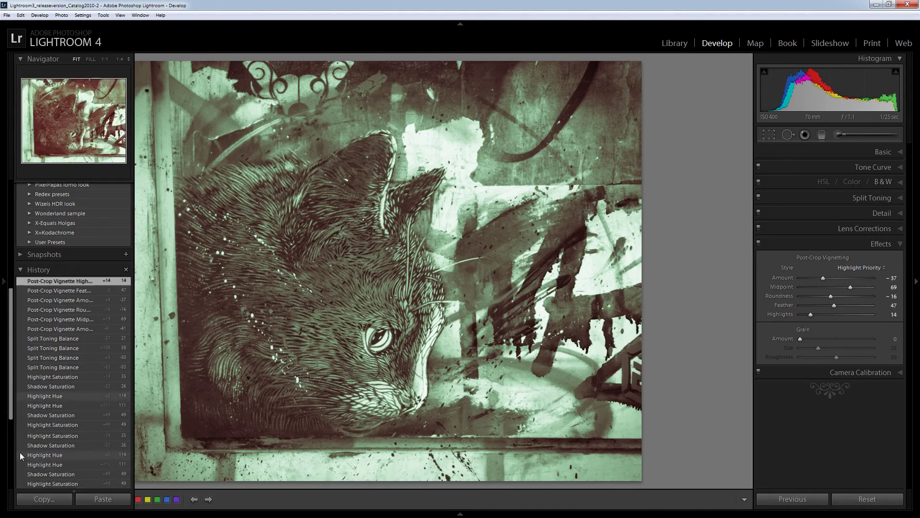
click(51, 433)
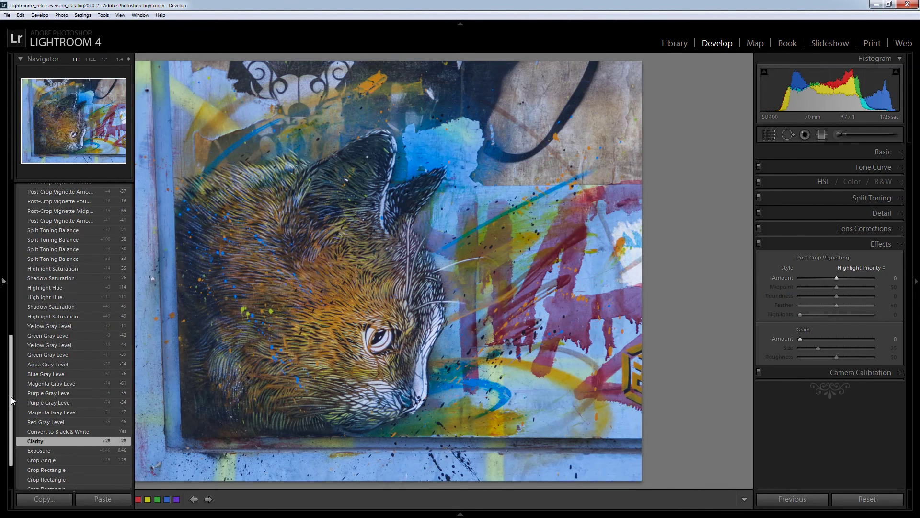
scroll(12, 383, down, 2)
scroll(12, 369, up, 3)
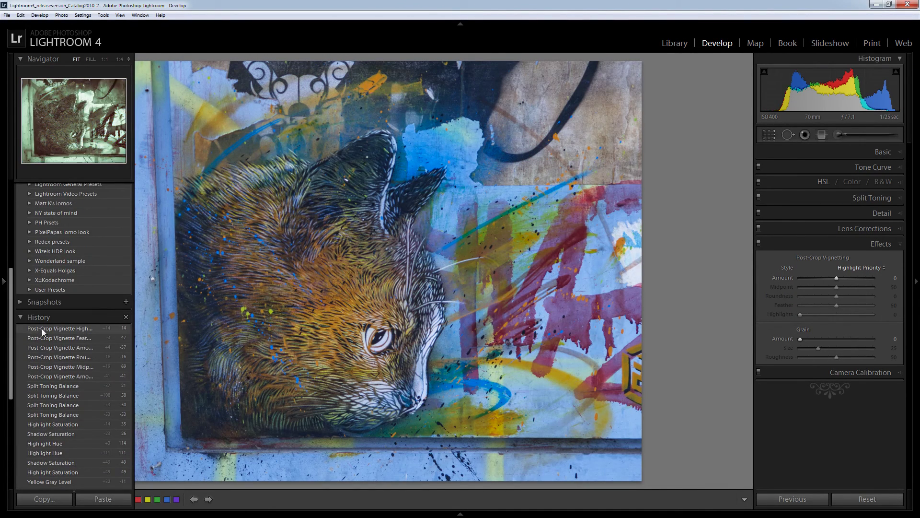
drag(11, 384, 18, 434)
click(53, 350)
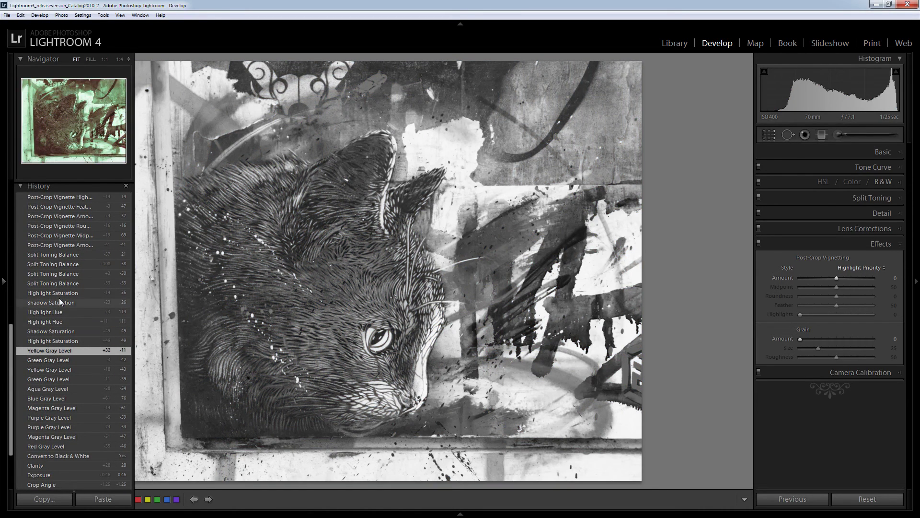
click(56, 254)
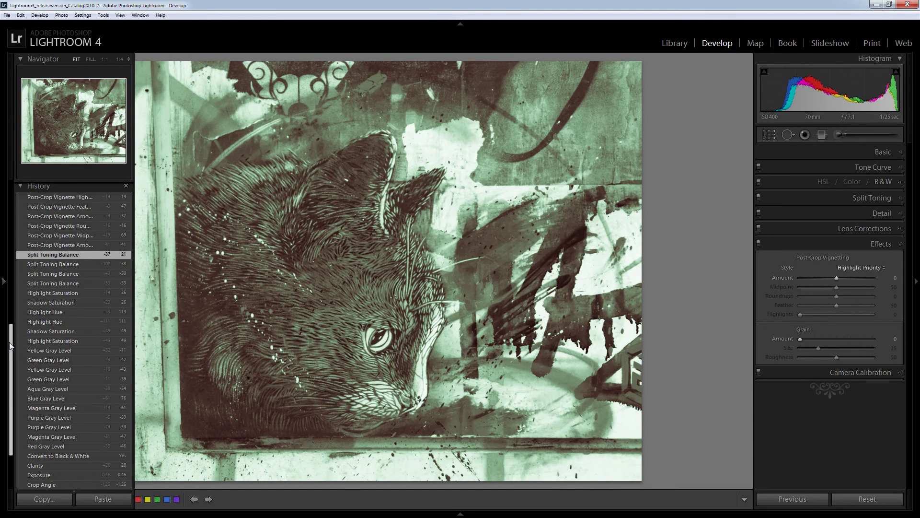
drag(10, 341, 9, 320)
click(72, 249)
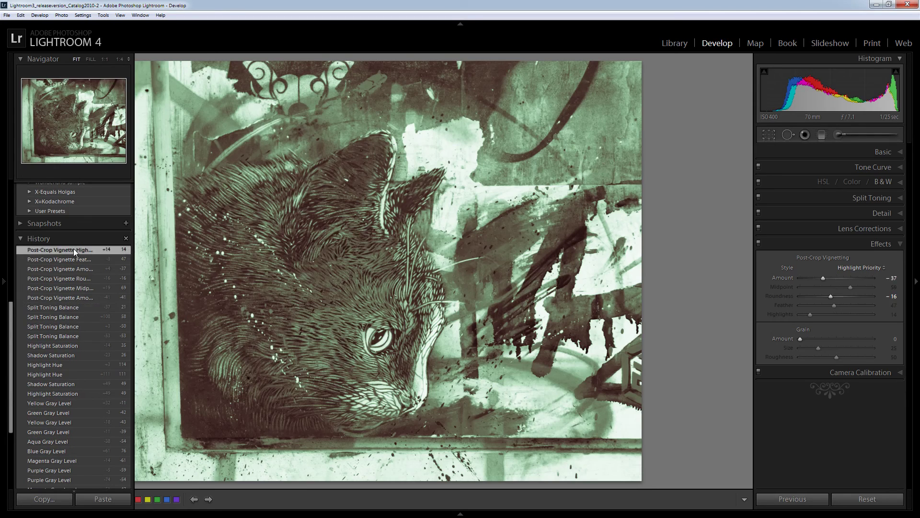